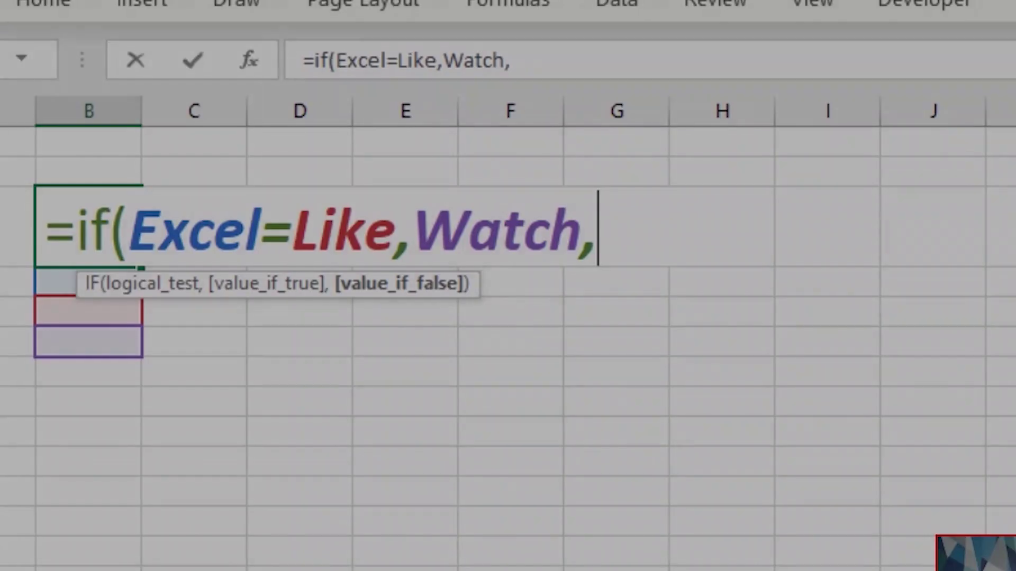
Step: Fill row 1 with a light dotted Pattern Style via Format Cells, then select the rectangle shape
{"action": "type", "text": "\"\")"}
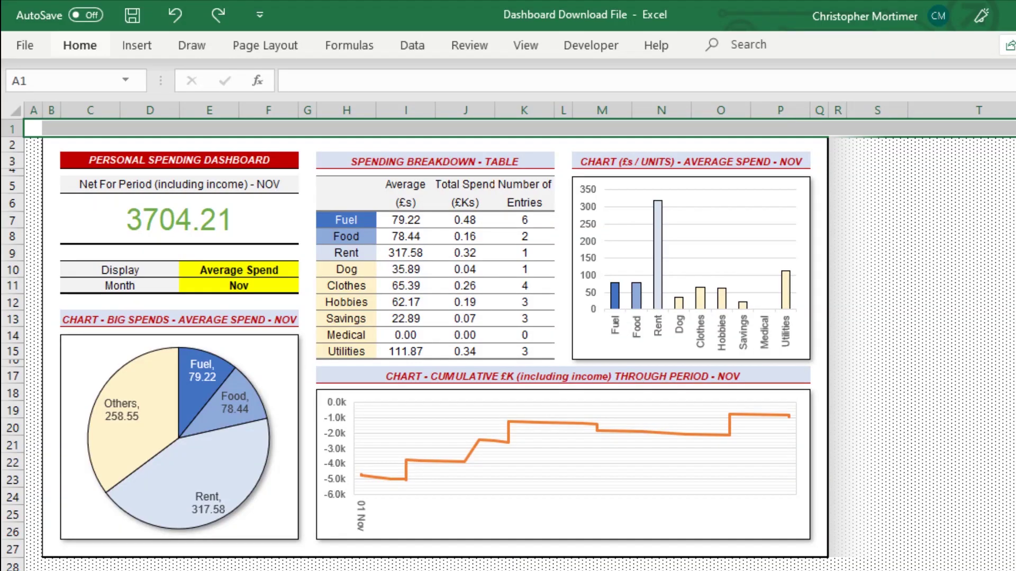
{"action": "key", "text": "ctrl+1"}
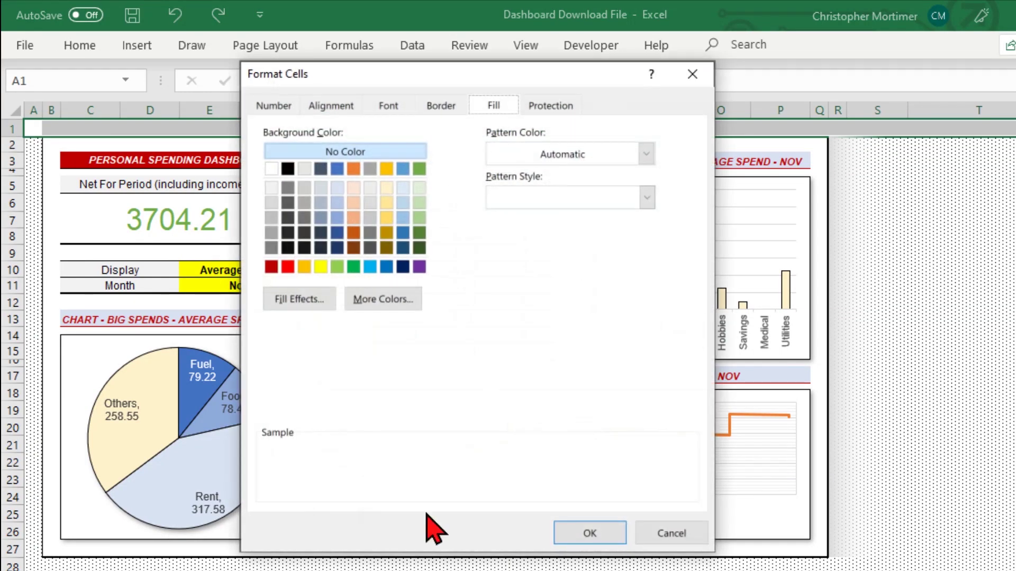
{"action": "left_click", "coordinate": [647, 198]}
{"action": "left_click", "coordinate": [645, 224]}
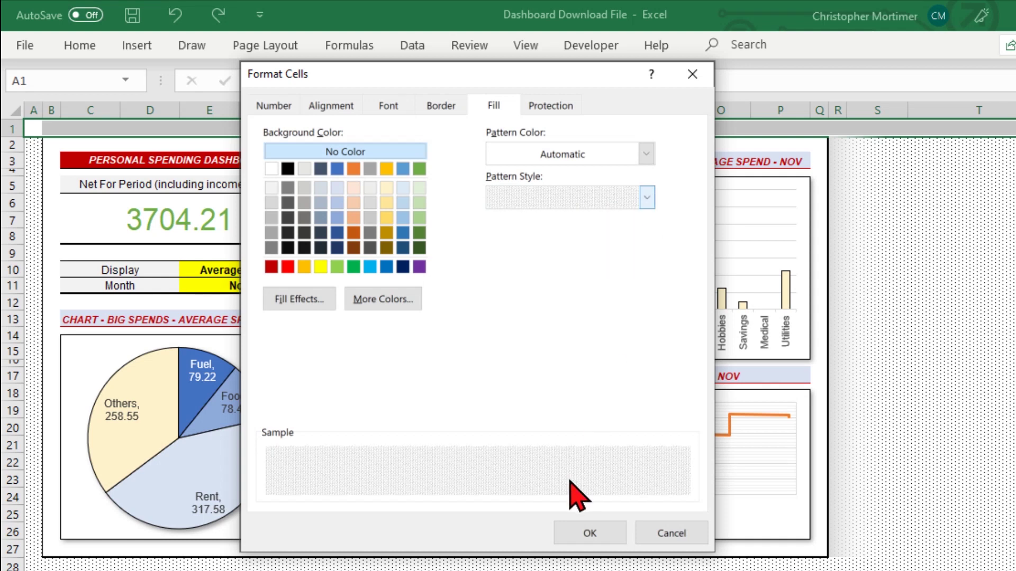
{"action": "left_click", "coordinate": [569, 534]}
{"action": "left_click", "coordinate": [880, 423]}
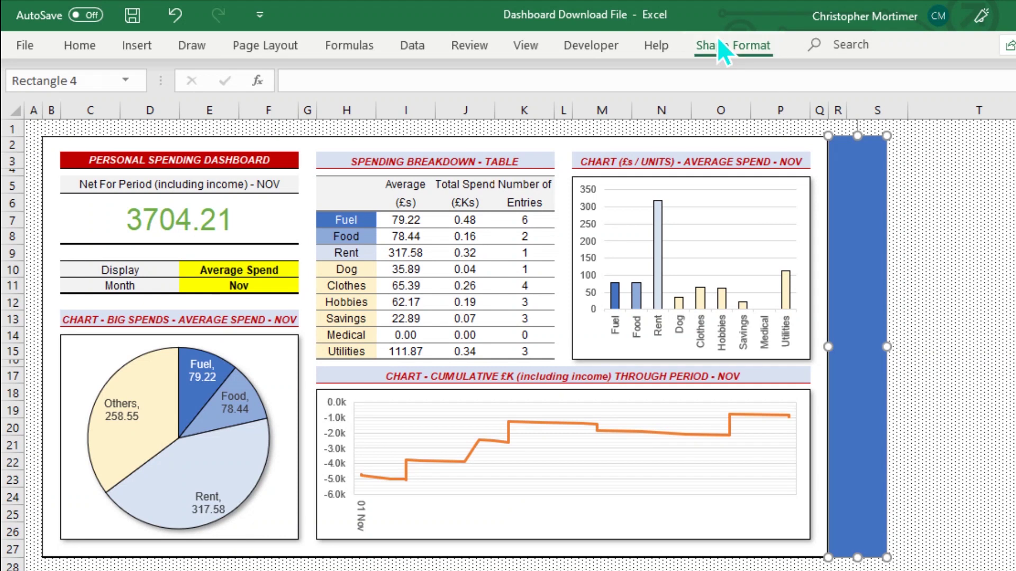
{"action": "left_click", "coordinate": [720, 44]}
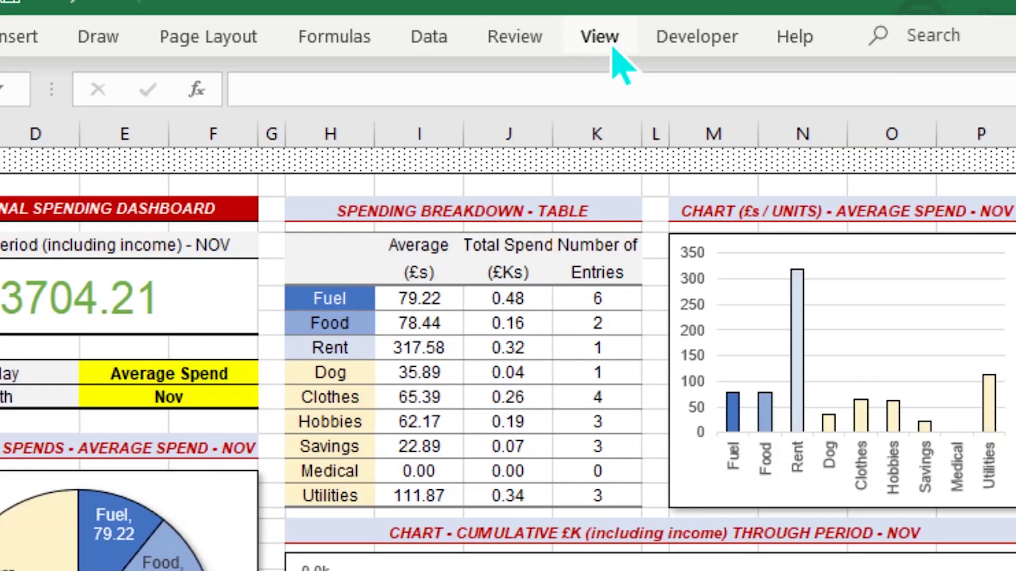
Step: Switch the ribbon to the View tab
{"action": "left_click", "coordinate": [611, 43]}
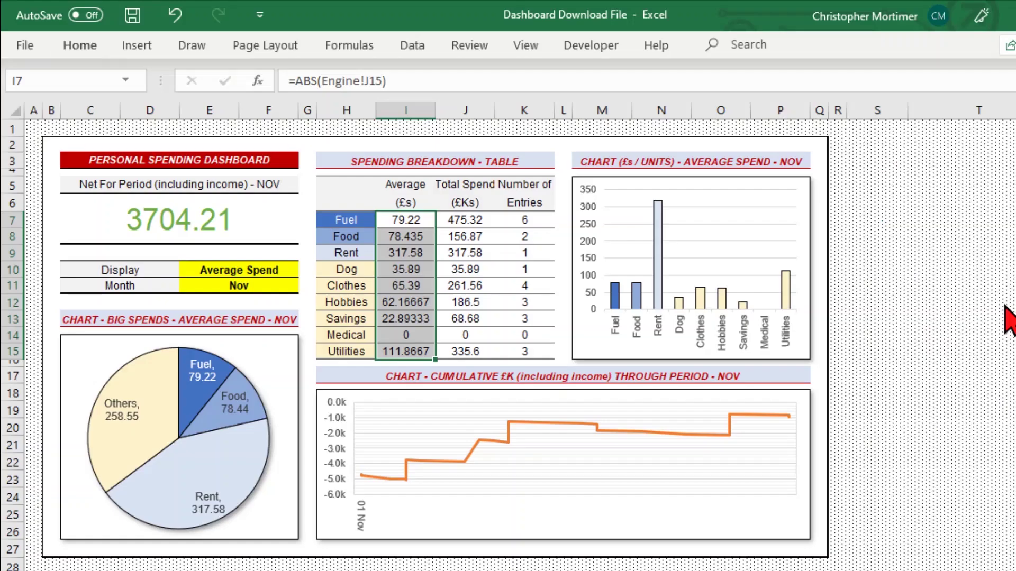
Step: Apply the custom number format 0.00, to the Average column to show thousands
{"action": "key", "text": "ctrl+1"}
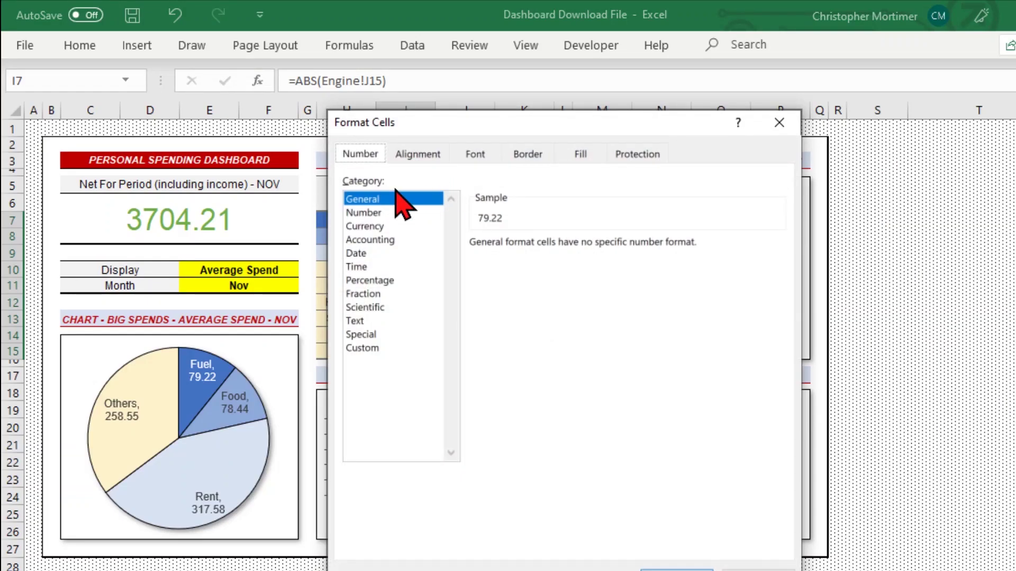
{"action": "left_click", "coordinate": [371, 348]}
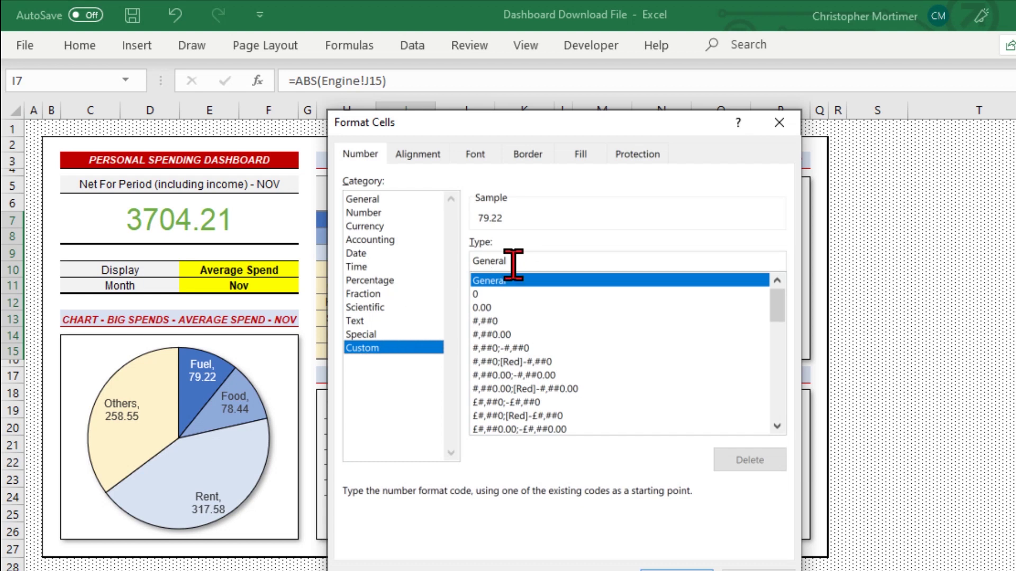
{"action": "type", "text": "0.00,"}
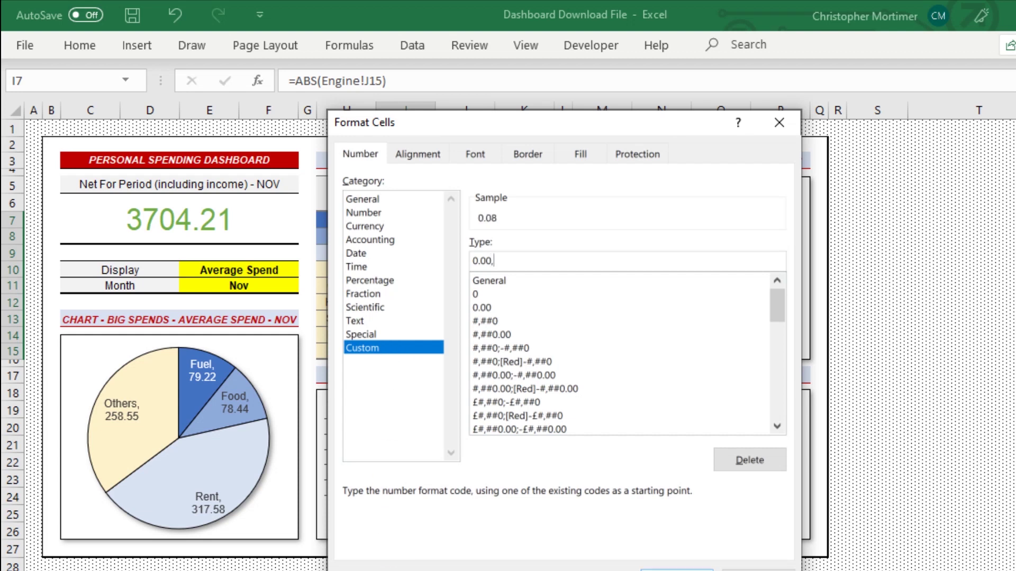
{"action": "key", "text": "Return"}
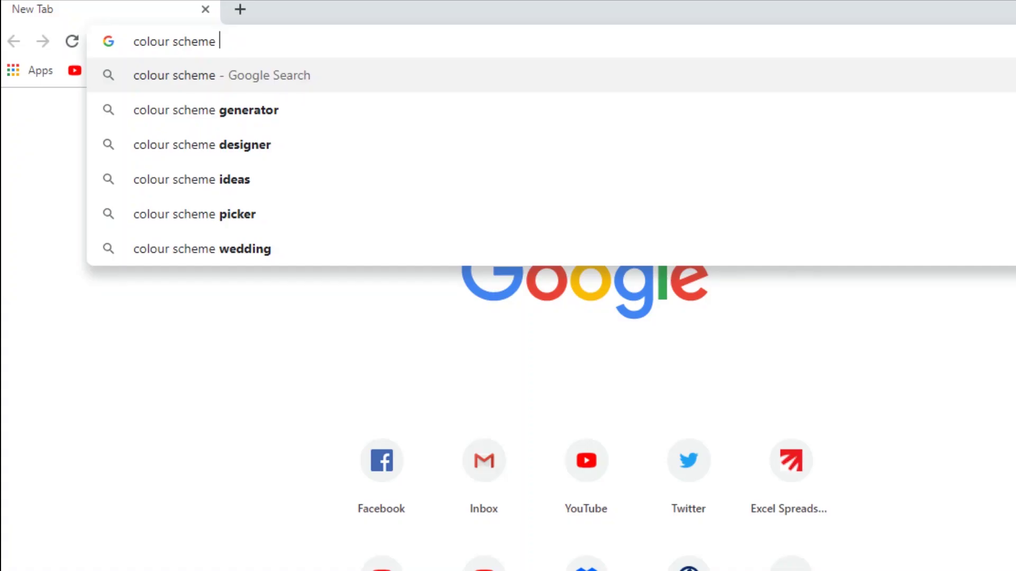
Step: Search Google for 'colour scheme generator'
{"action": "type", "text": "ge"}
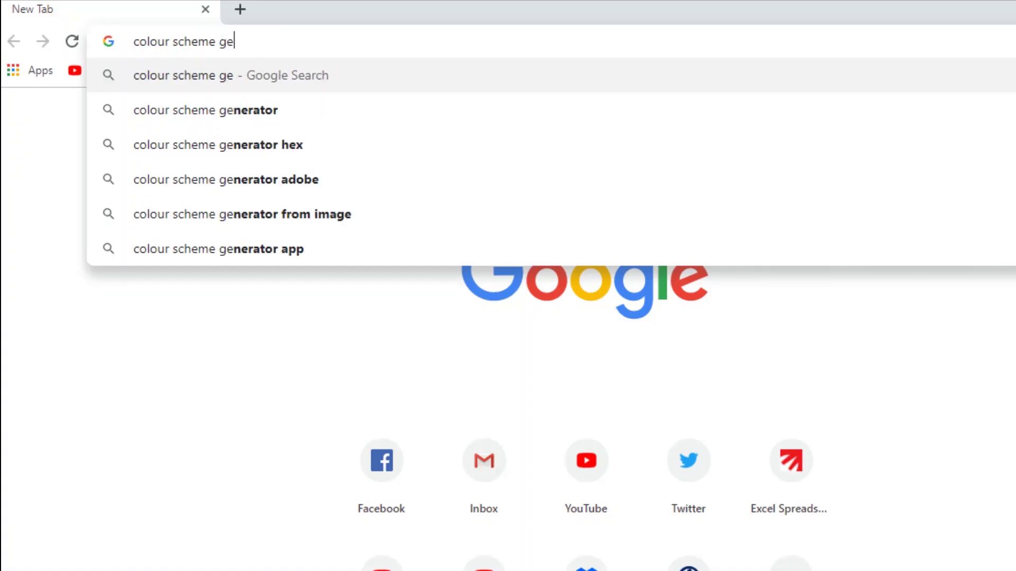
{"action": "type", "text": "ner"}
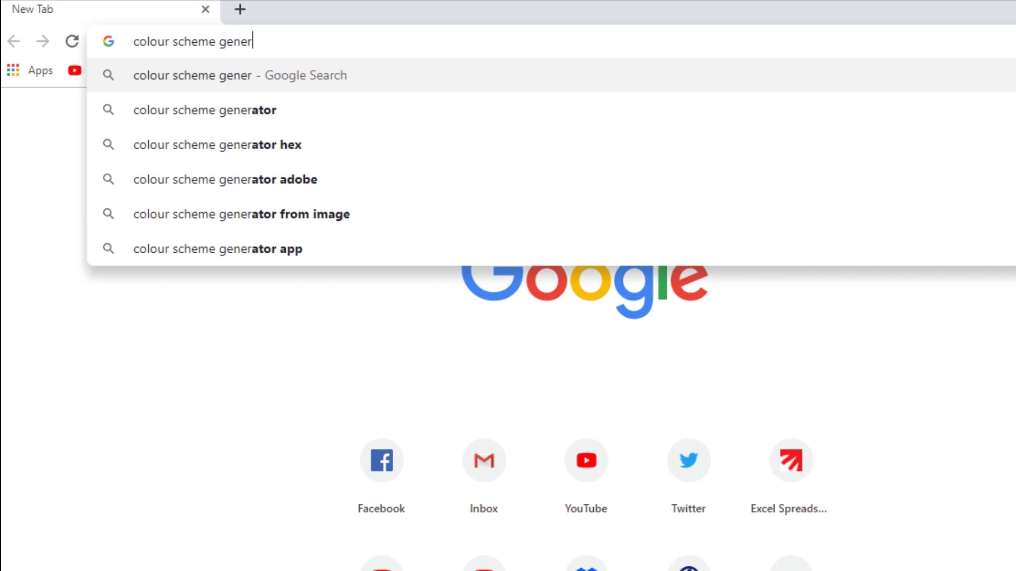
{"action": "type", "text": "ator"}
{"action": "key", "text": "Return"}
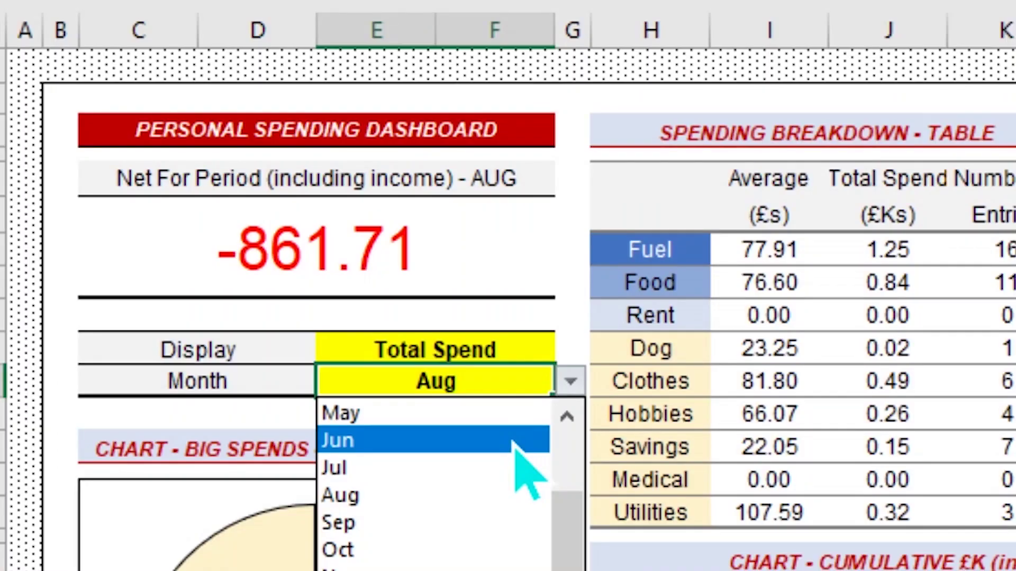
Step: Switch the dashboard Month dropdown to Jun, then back to Nov
{"action": "left_click", "coordinate": [434, 440]}
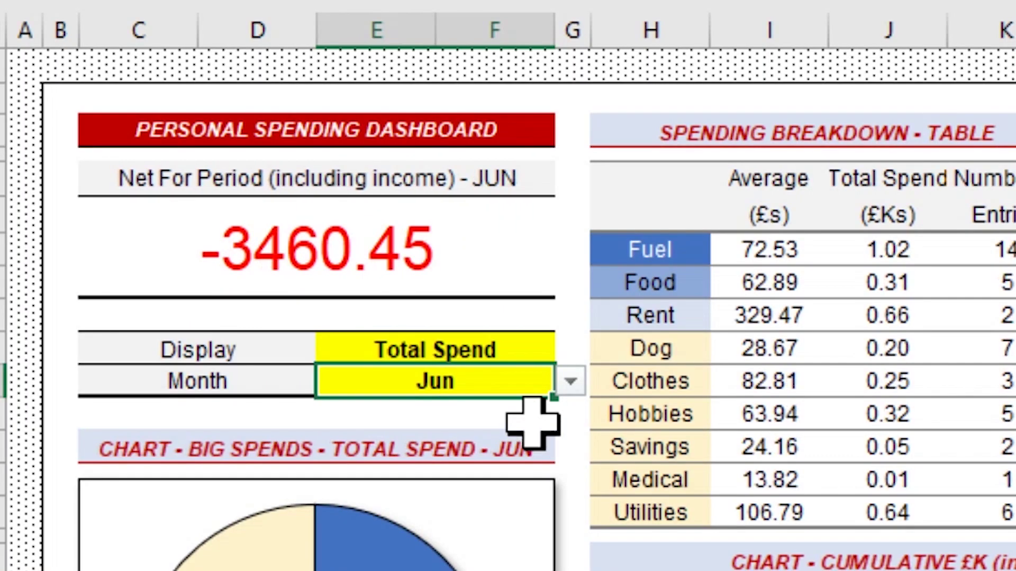
{"action": "left_click", "coordinate": [570, 381]}
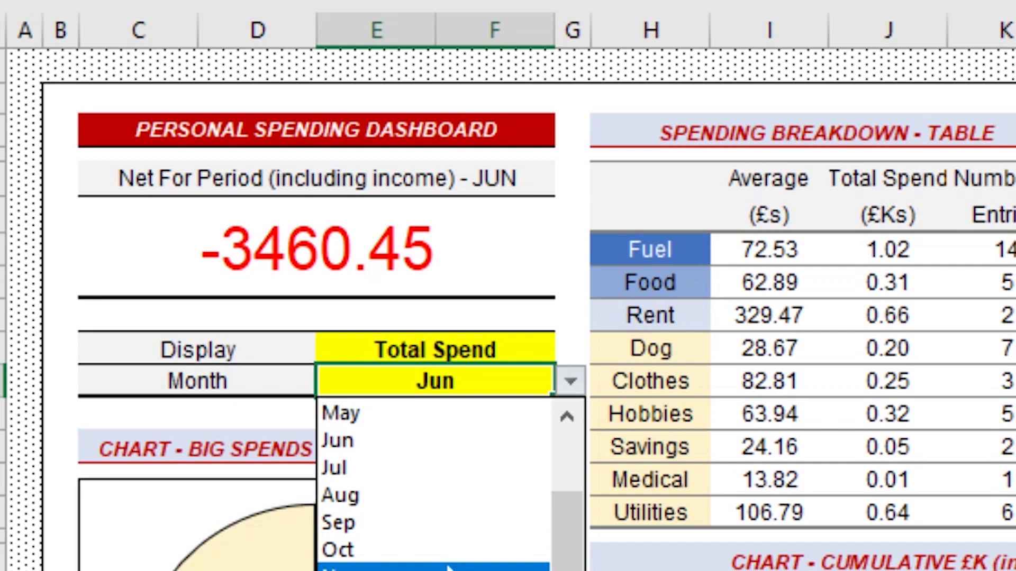
{"action": "left_click", "coordinate": [447, 568]}
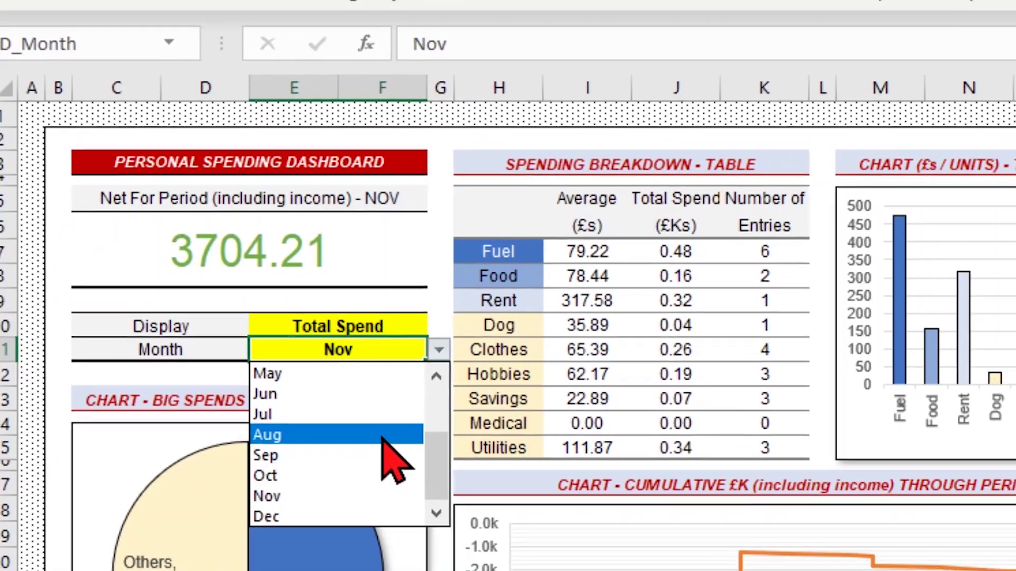
{"action": "left_click", "coordinate": [380, 429]}
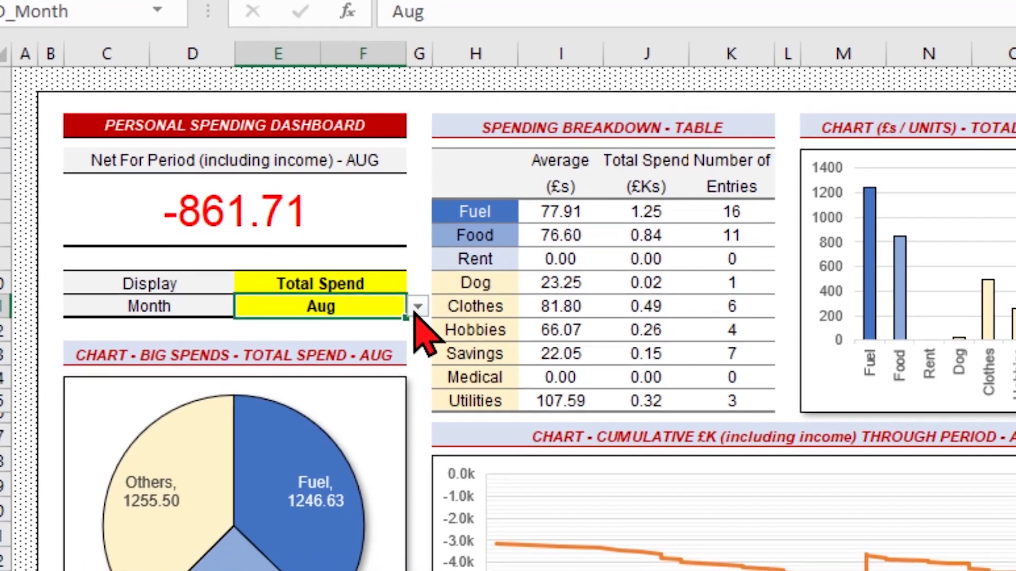
Step: Step the Month dropdown through Jun and Aug to watch the dashboard figures recalculate
{"action": "left_click", "coordinate": [432, 336]}
{"action": "left_click", "coordinate": [365, 320]}
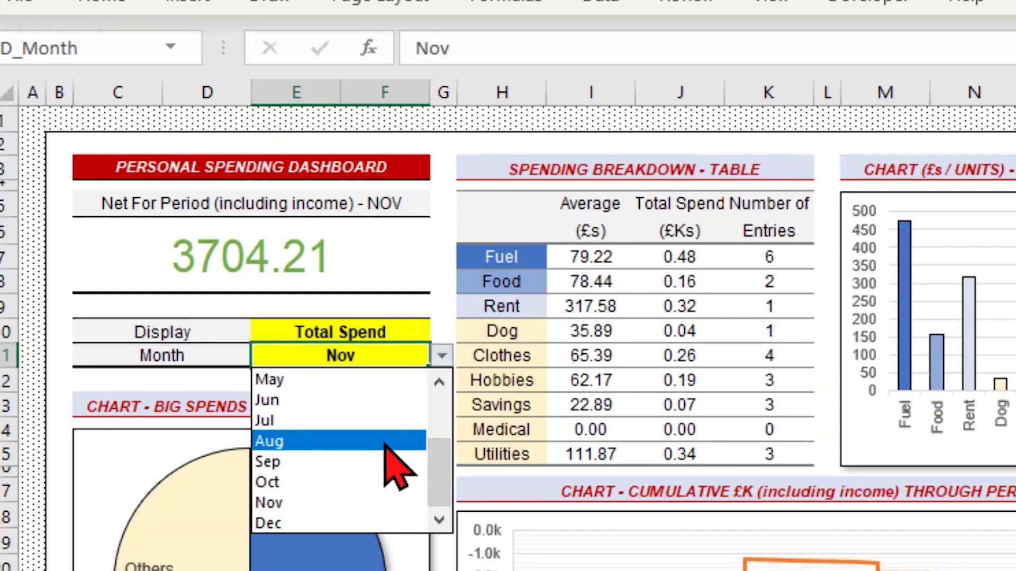
{"action": "left_click", "coordinate": [384, 445]}
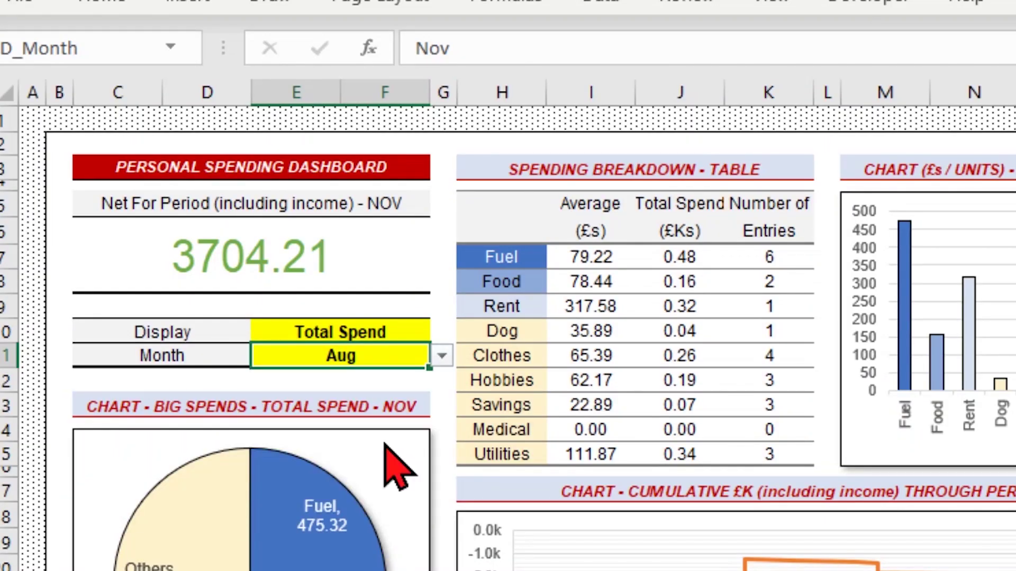
{"action": "left_click", "coordinate": [442, 357]}
{"action": "left_click", "coordinate": [338, 401]}
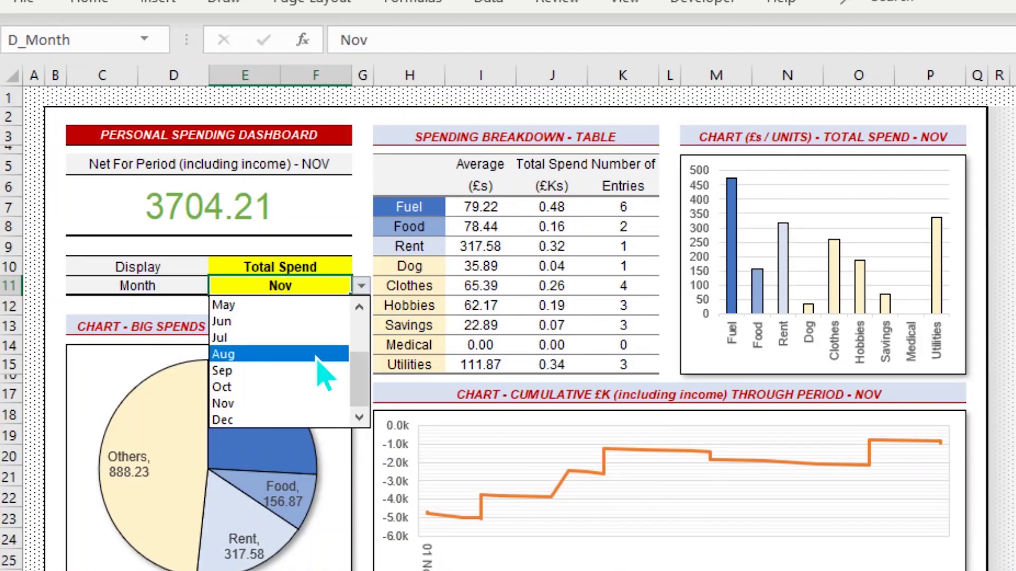
{"action": "left_click", "coordinate": [321, 363]}
{"action": "left_click", "coordinate": [361, 287]}
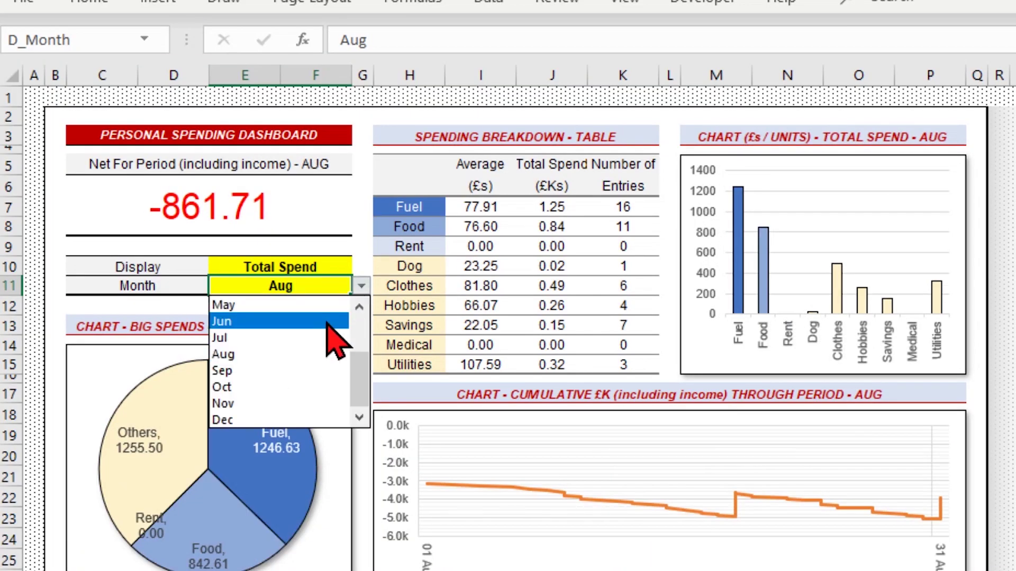
{"action": "left_click", "coordinate": [326, 320]}
{"action": "left_click", "coordinate": [361, 286]}
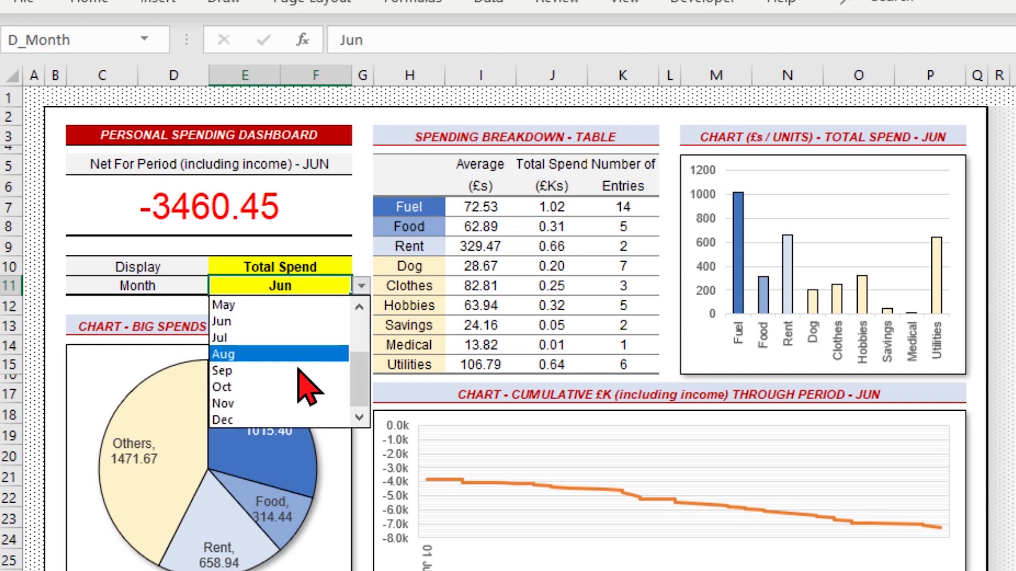
{"action": "left_click", "coordinate": [291, 401]}
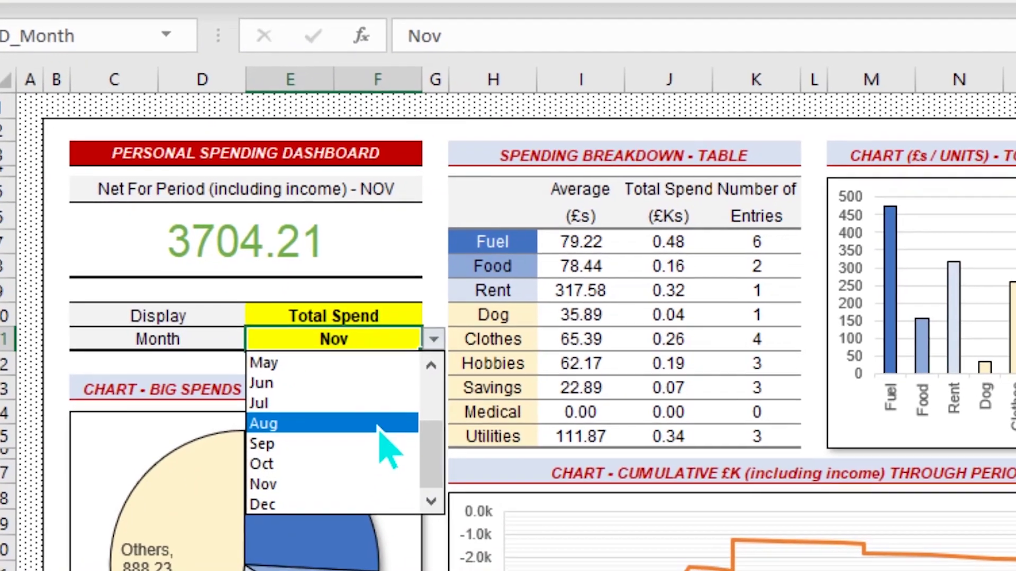
Step: Toggle the Month selection between Aug and Jun, leaving the dashboard showing August
{"action": "left_click", "coordinate": [385, 442]}
{"action": "left_click", "coordinate": [419, 311]}
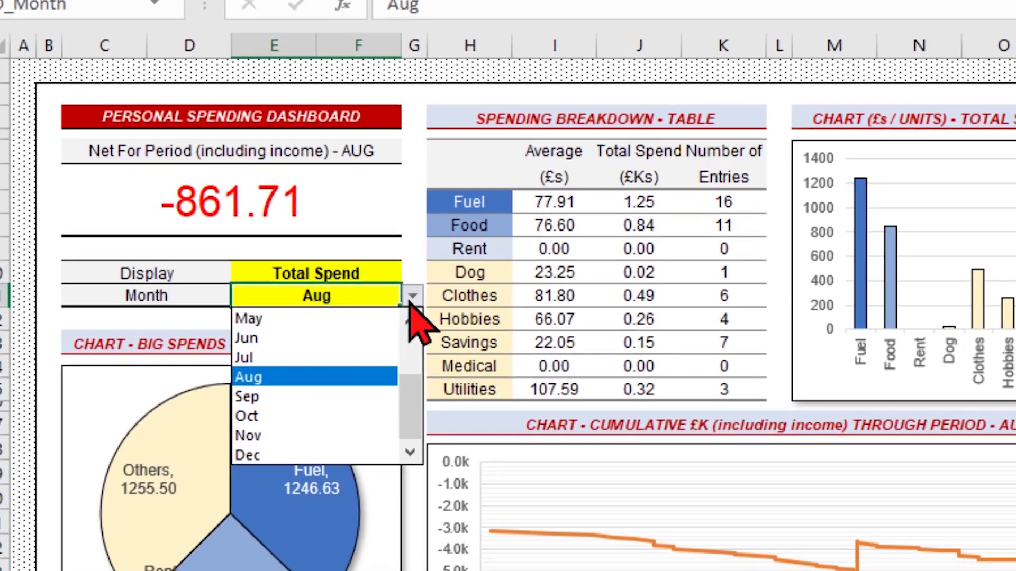
{"action": "left_click", "coordinate": [365, 352]}
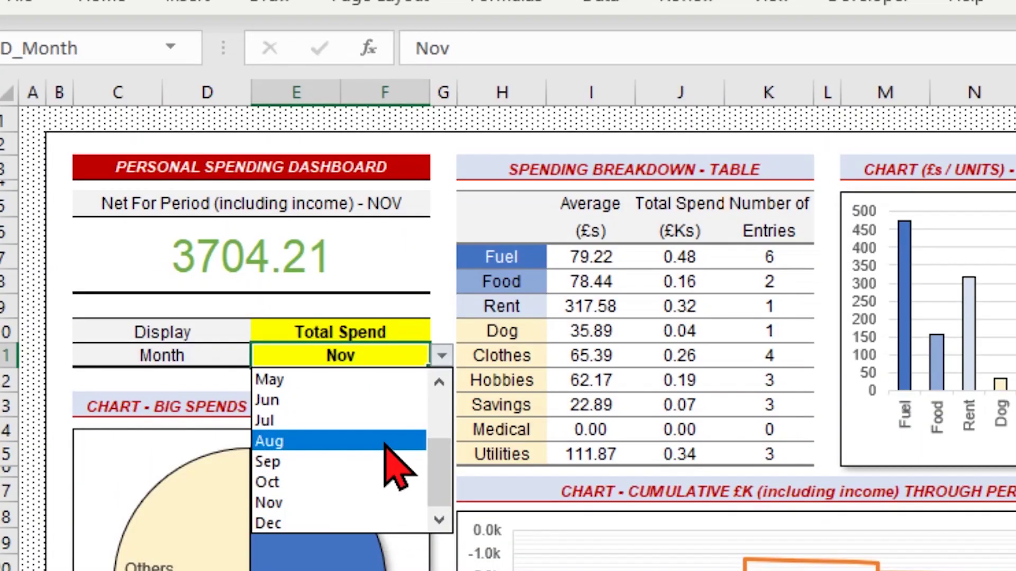
{"action": "left_click", "coordinate": [381, 443]}
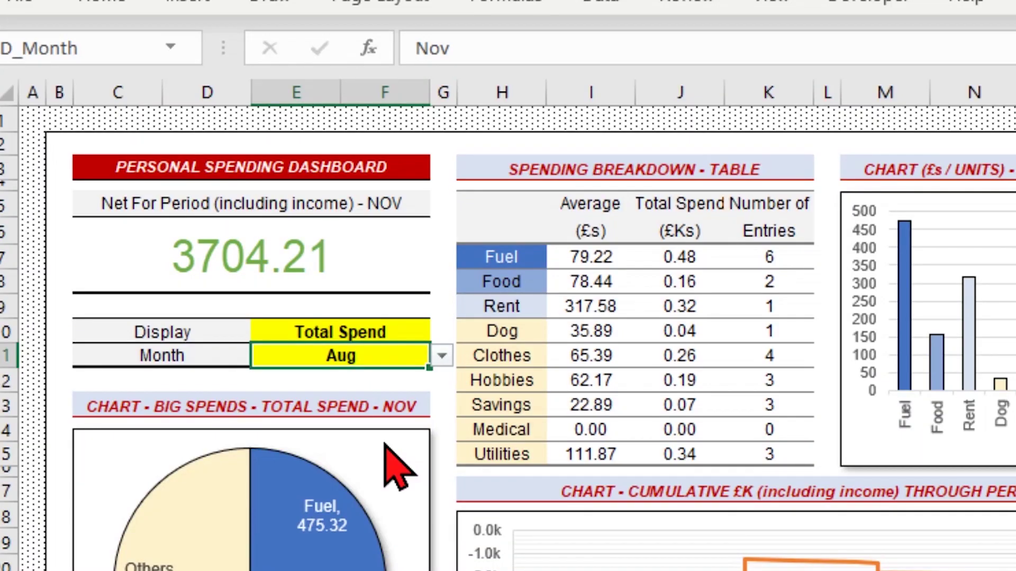
{"action": "left_click", "coordinate": [442, 358]}
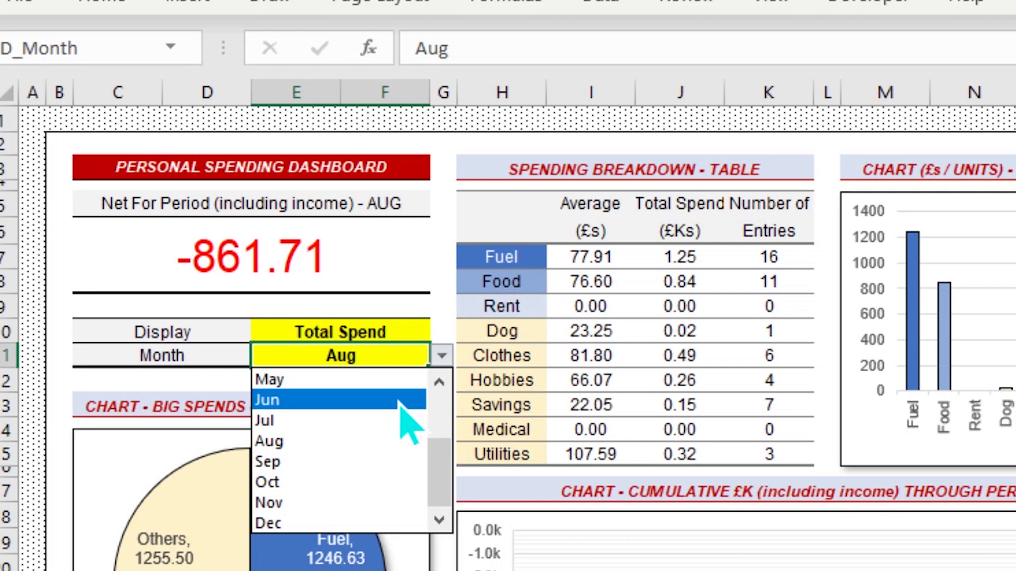
{"action": "left_click", "coordinate": [339, 400]}
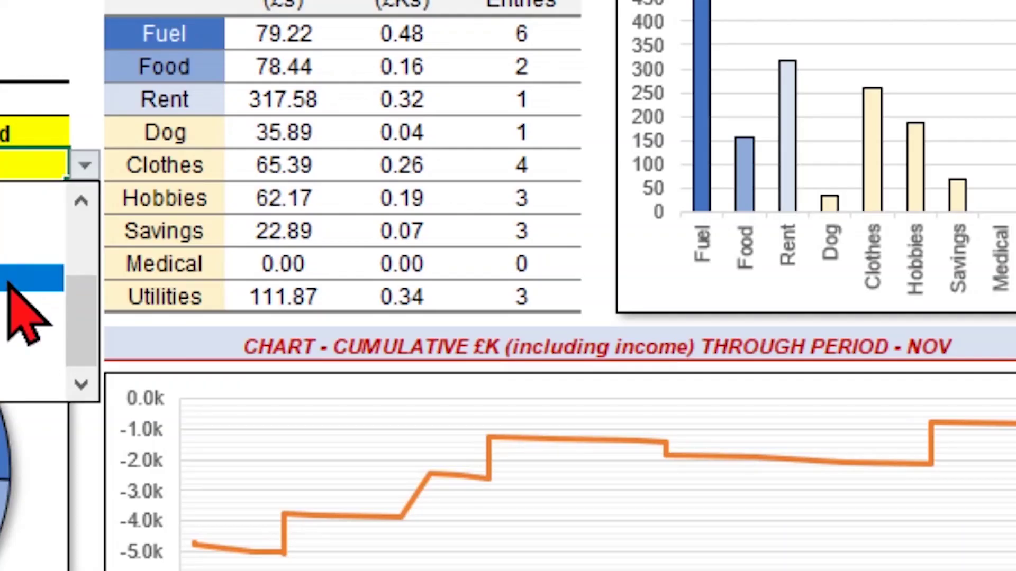
Step: Change the dashboard Month from Nov, trying Aug and Jun in the dropdown
{"action": "left_click", "coordinate": [8, 283]}
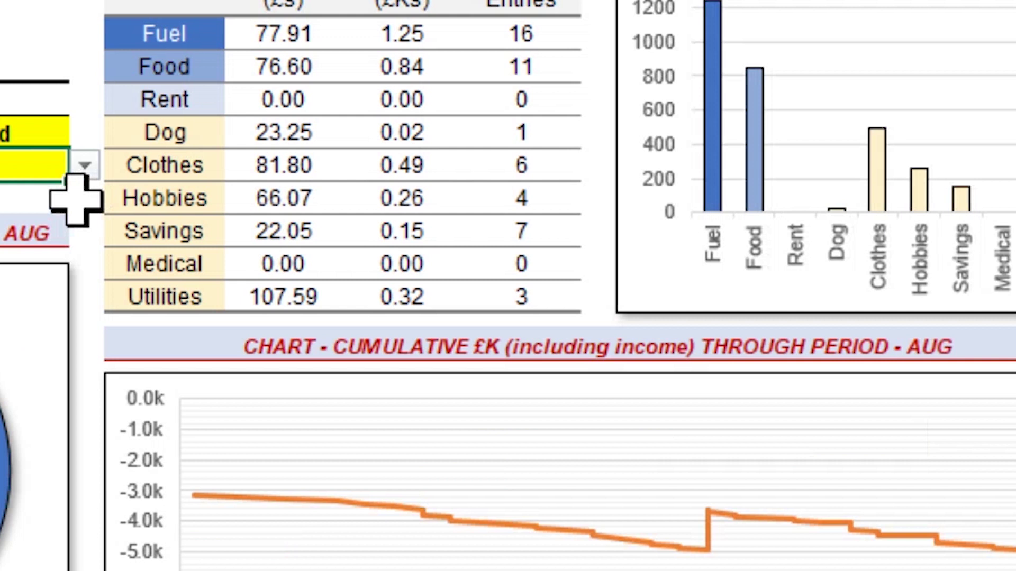
{"action": "left_click", "coordinate": [83, 168]}
{"action": "left_click", "coordinate": [27, 219]}
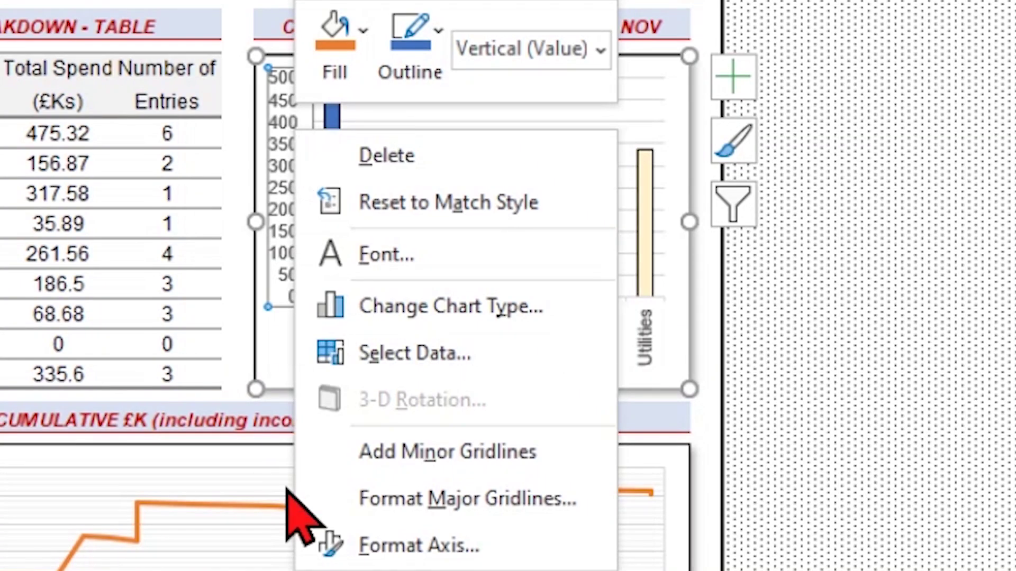
Step: Set the bar chart's vertical axis major unit to 100 in Format Axis
{"action": "left_click", "coordinate": [373, 547]}
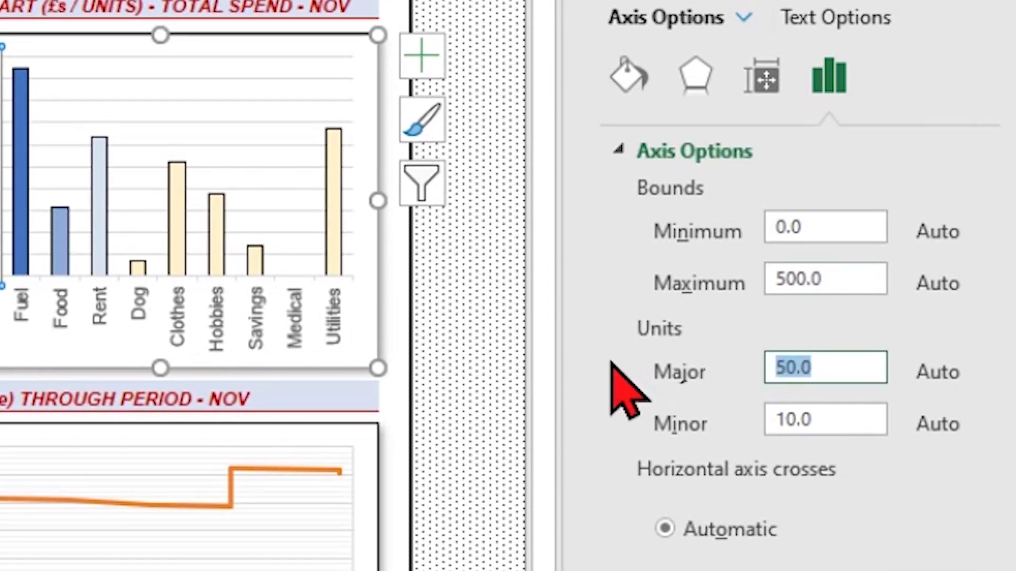
{"action": "key", "text": "Return"}
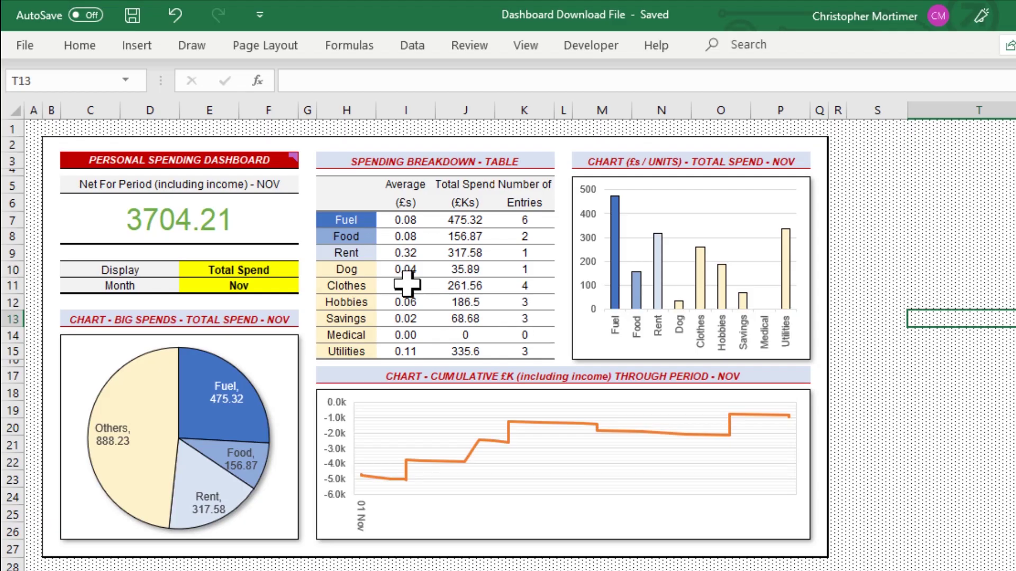
{"action": "mouse_move", "coordinate": [279, 162]}
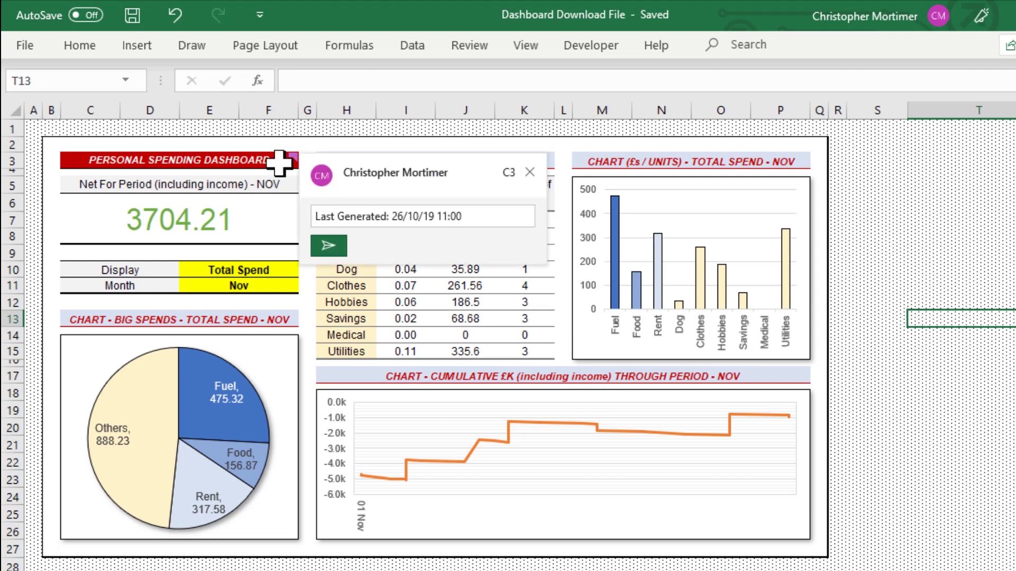